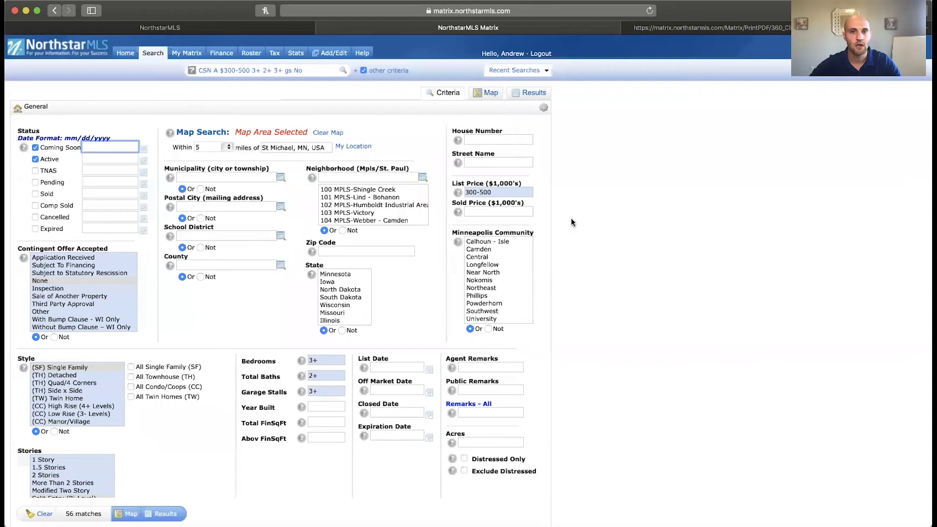
# Show the 56 matches in Single Line Grid view and start a New Auto Email from the Save options.
pyautogui.scroll(-2, 216, 287)
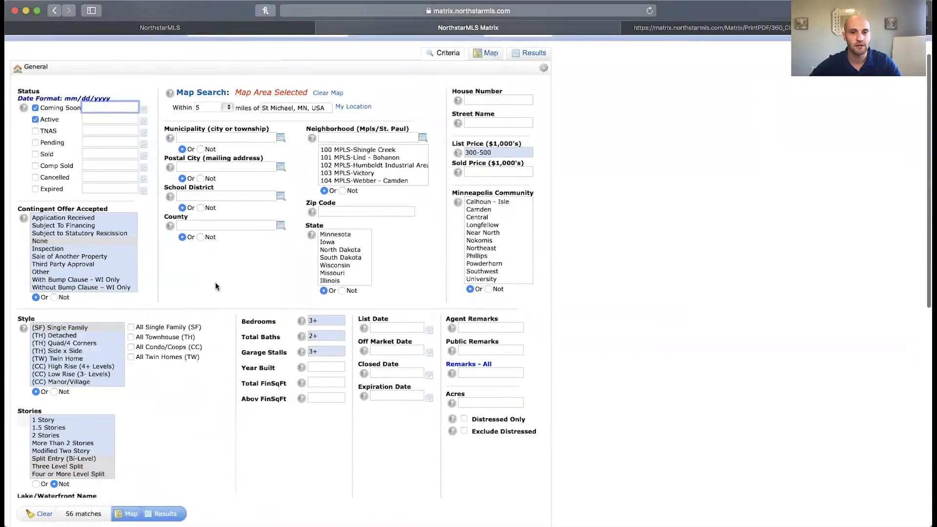
pyautogui.scroll(-4, 216, 287)
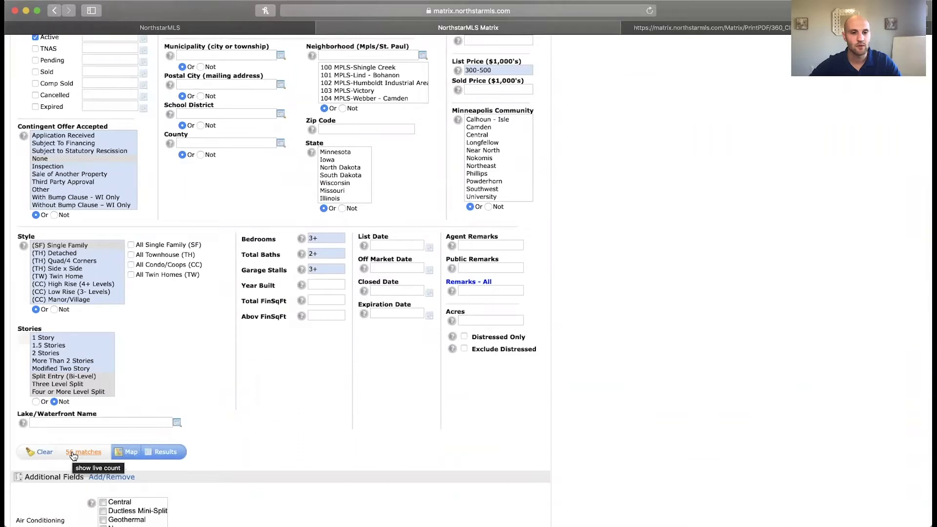
pyautogui.click(166, 453)
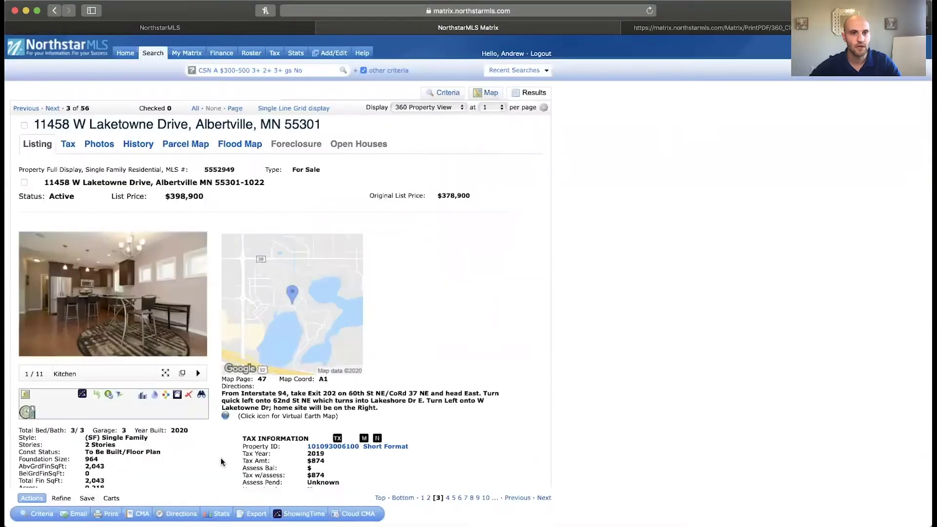
pyautogui.click(297, 109)
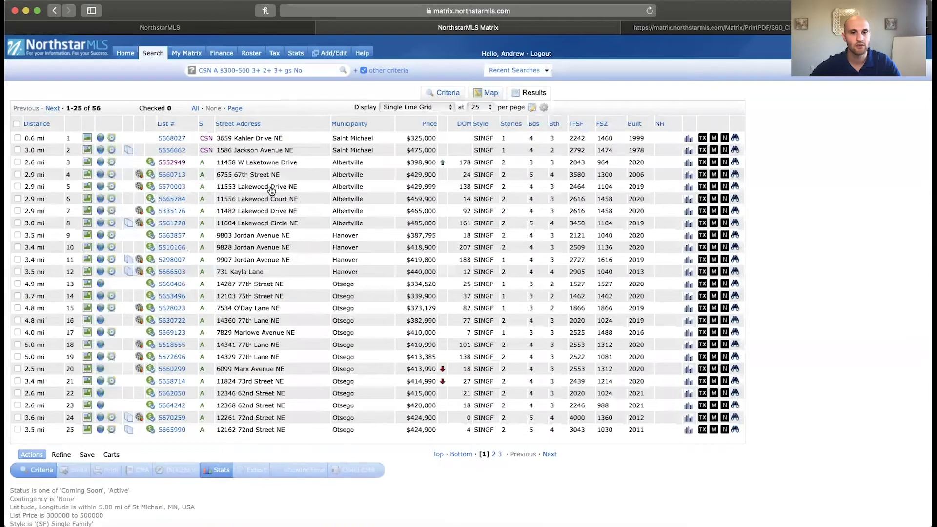
pyautogui.click(87, 457)
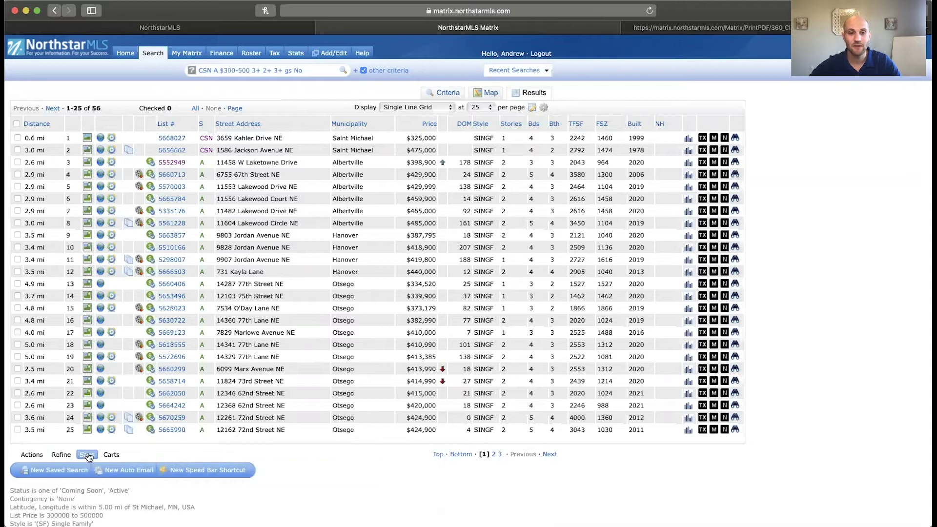
pyautogui.click(144, 471)
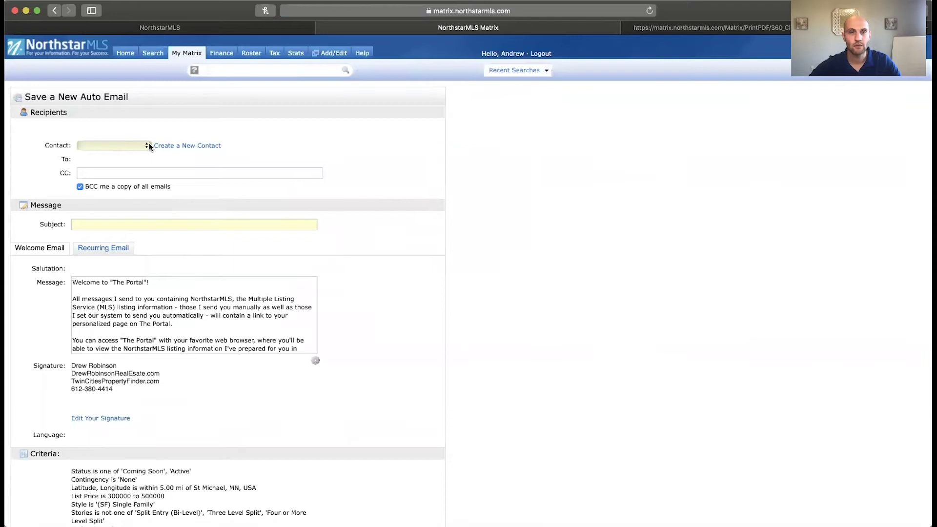
# Try the Create a New Contact form, cancel it, and choose the existing client contact instead.
pyautogui.click(148, 143)
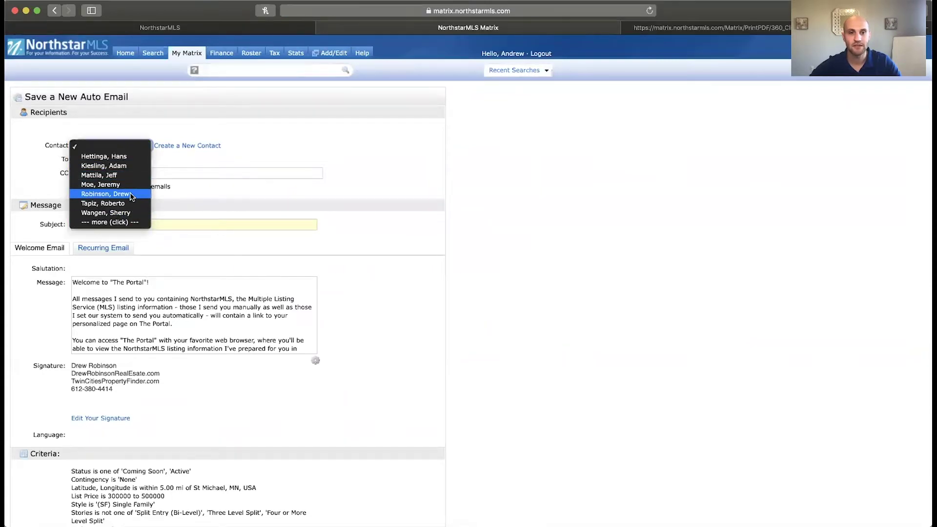
pyautogui.click(301, 125)
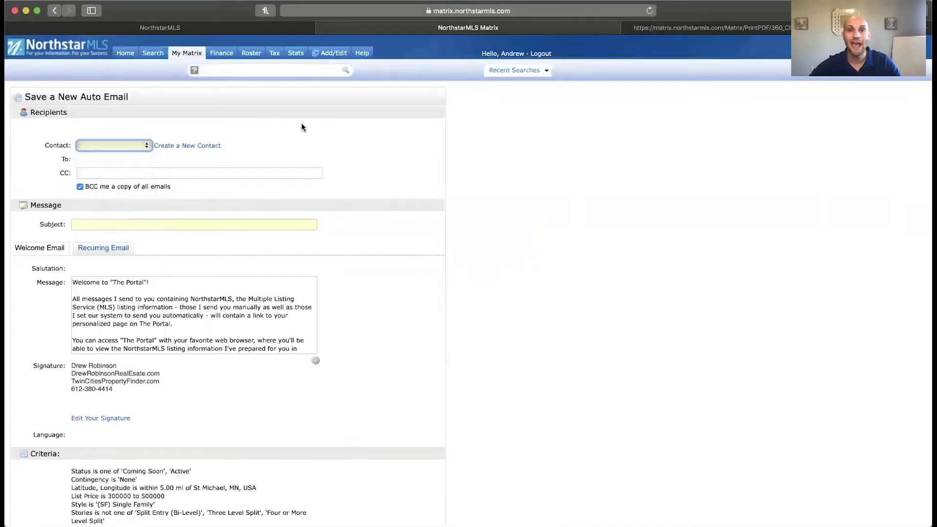
pyautogui.click(199, 147)
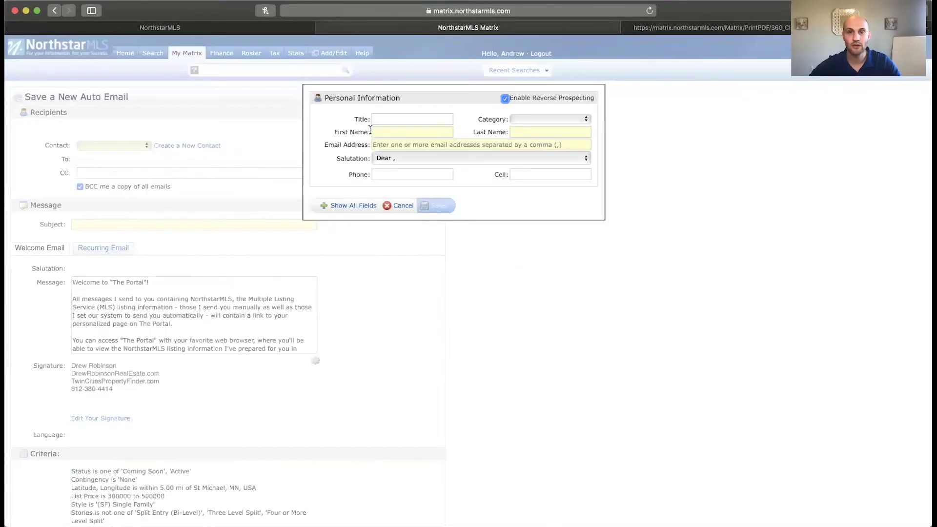
pyautogui.click(410, 130)
pyautogui.click(515, 132)
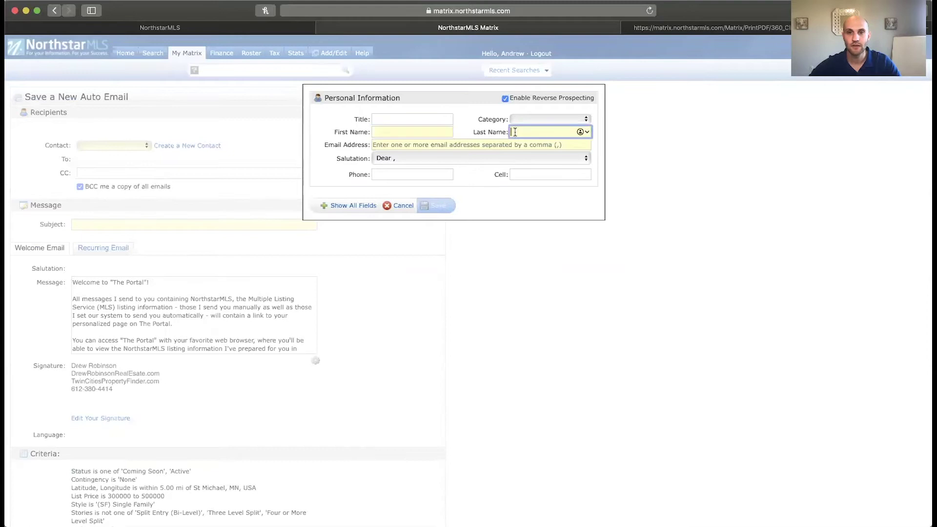
pyautogui.click(461, 142)
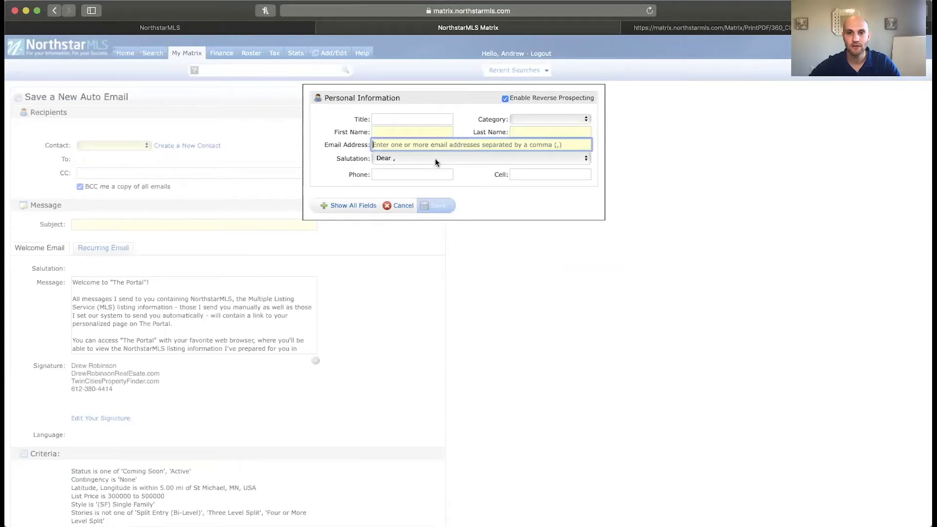
pyautogui.click(435, 160)
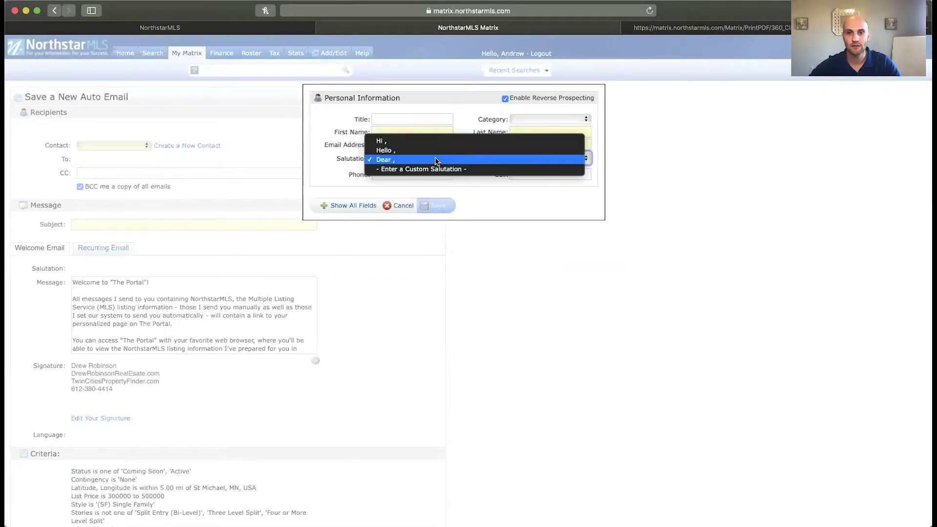
pyautogui.click(315, 179)
pyautogui.click(405, 206)
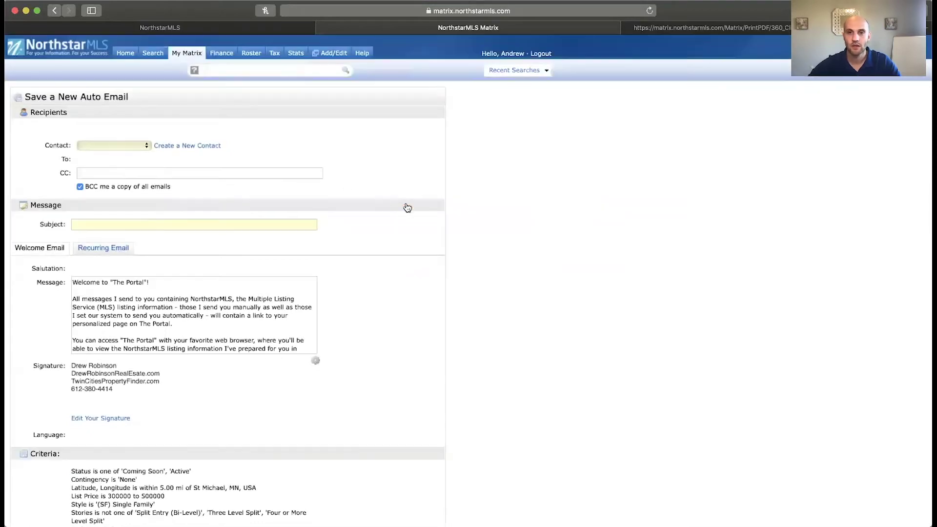
pyautogui.click(129, 144)
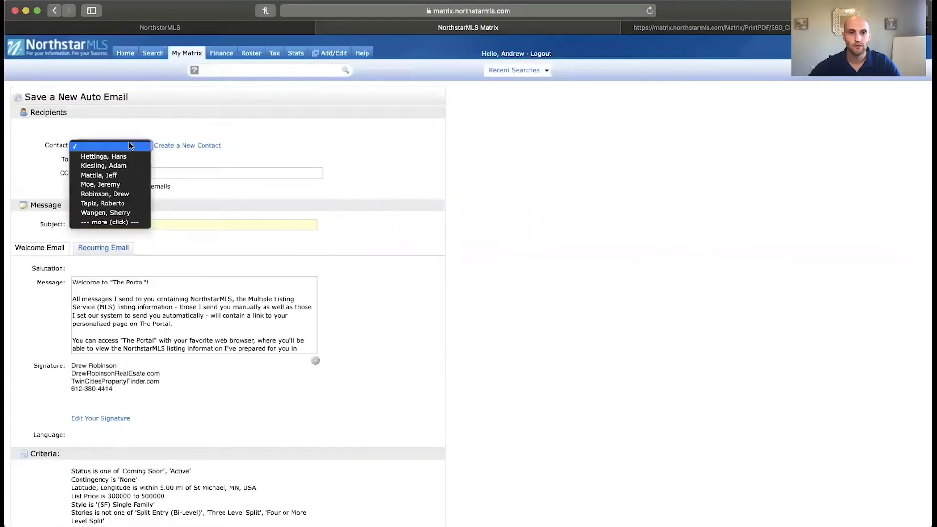
pyautogui.click(126, 195)
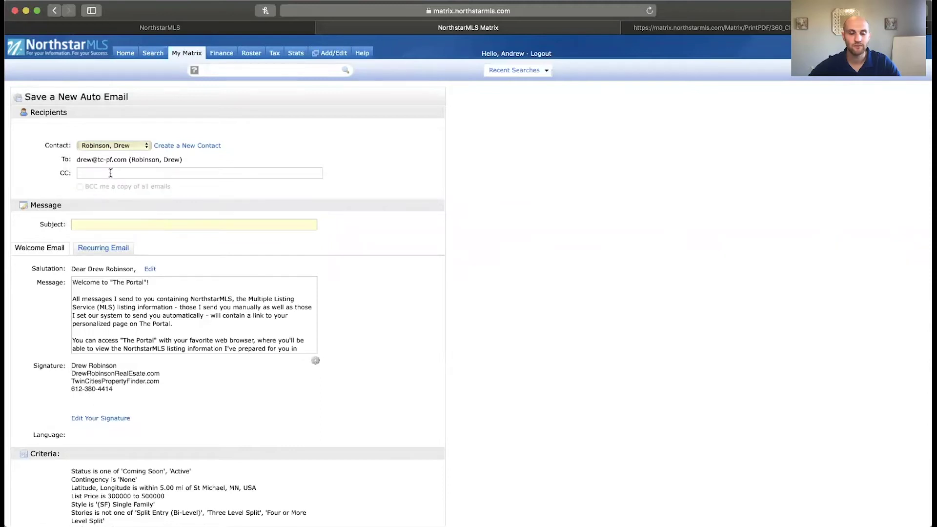
# Enter 'Robinson Home Search' as the auto email's subject.
pyautogui.click(110, 173)
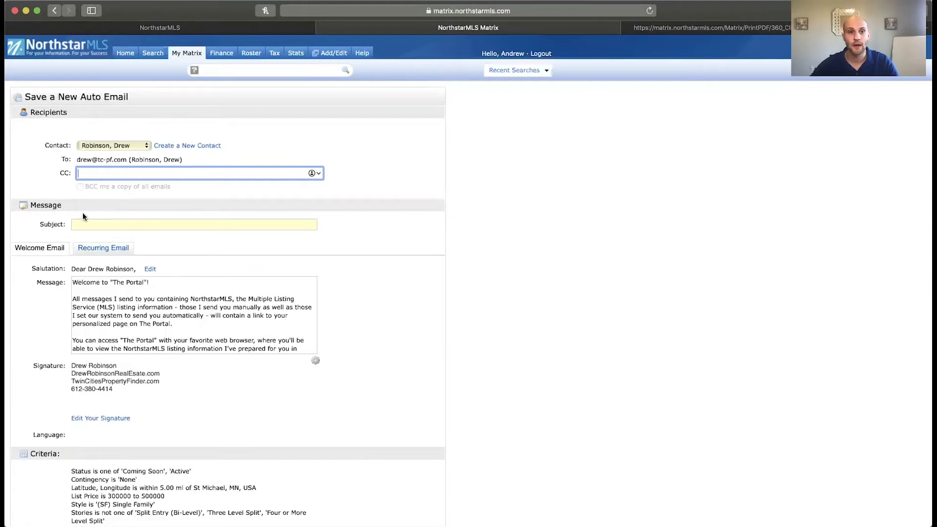
pyautogui.click(94, 226)
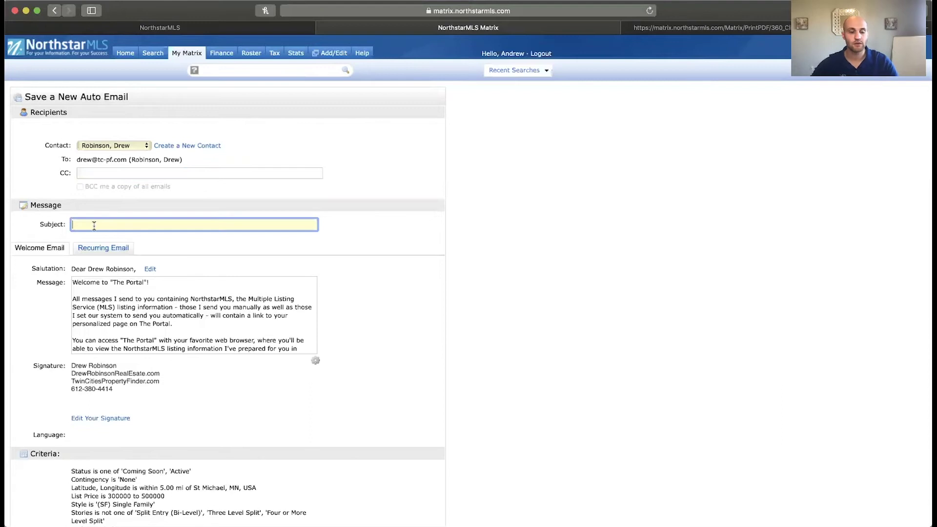
pyautogui.write('R')
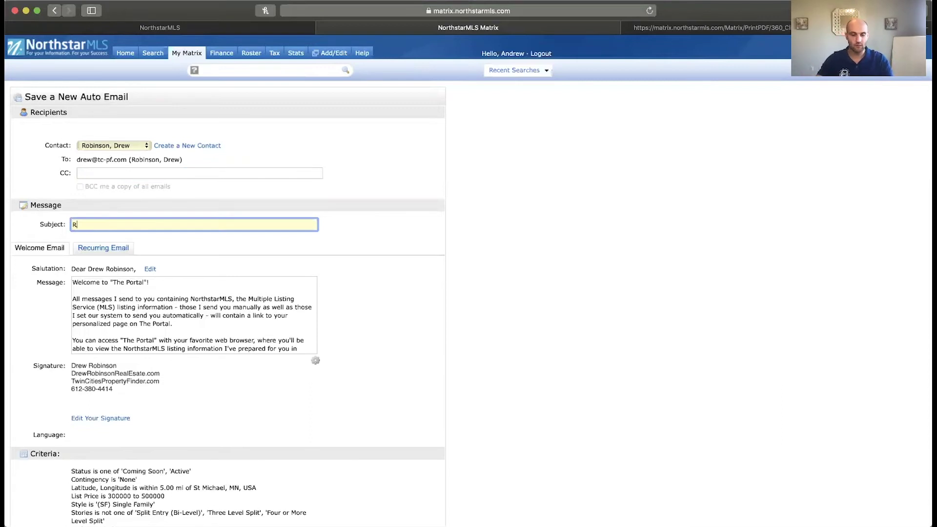
pyautogui.write('obinson Home Search')
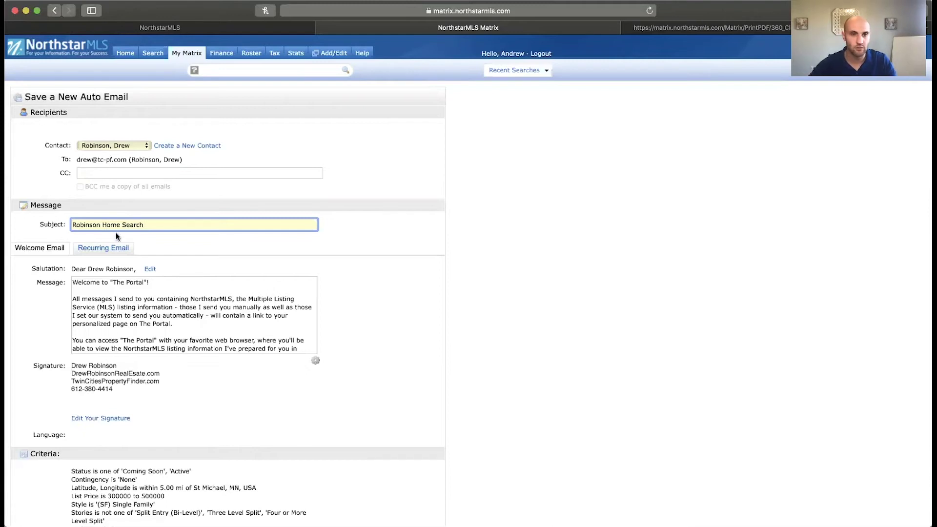
# Select the default welcome text and add blank lines below the 'Welcome to The Portal!' line.
pyautogui.scroll(-1, 230, 269)
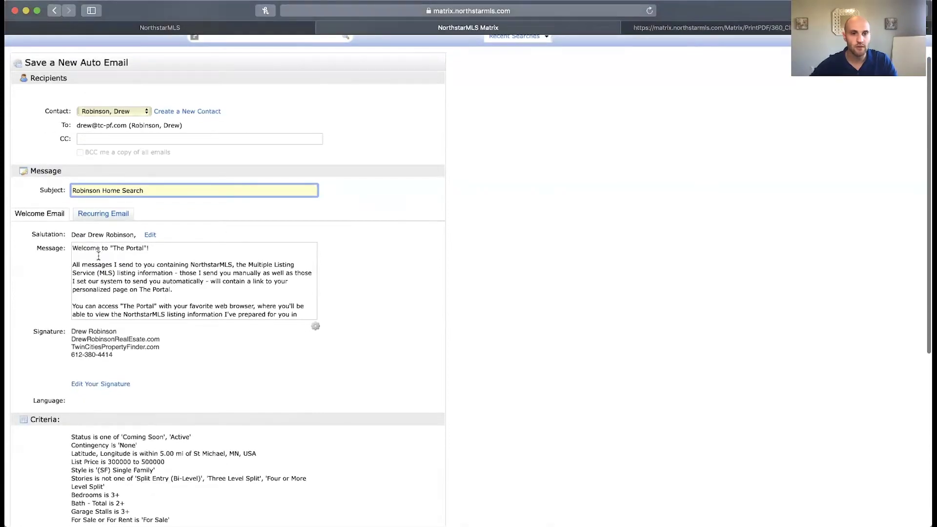
pyautogui.scroll(-1, 99, 257)
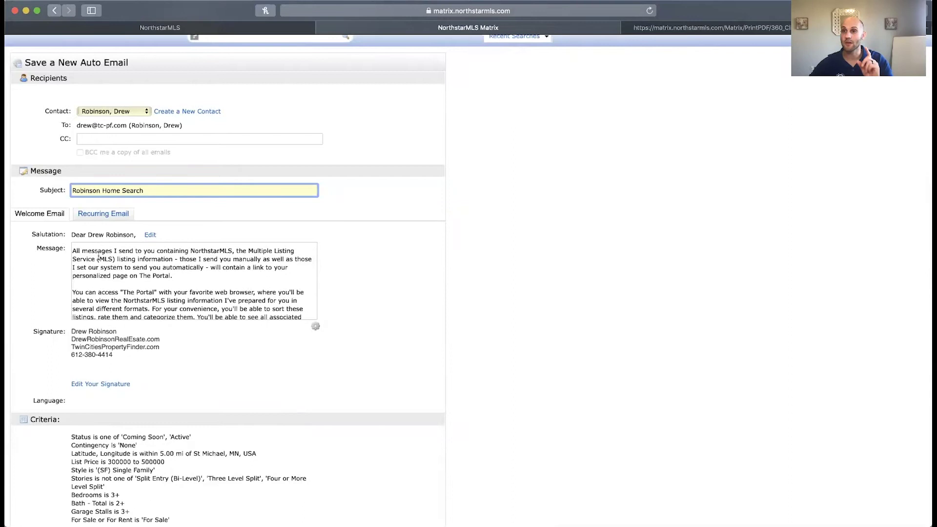
pyautogui.scroll(1, 99, 254)
pyautogui.scroll(1, 98, 254)
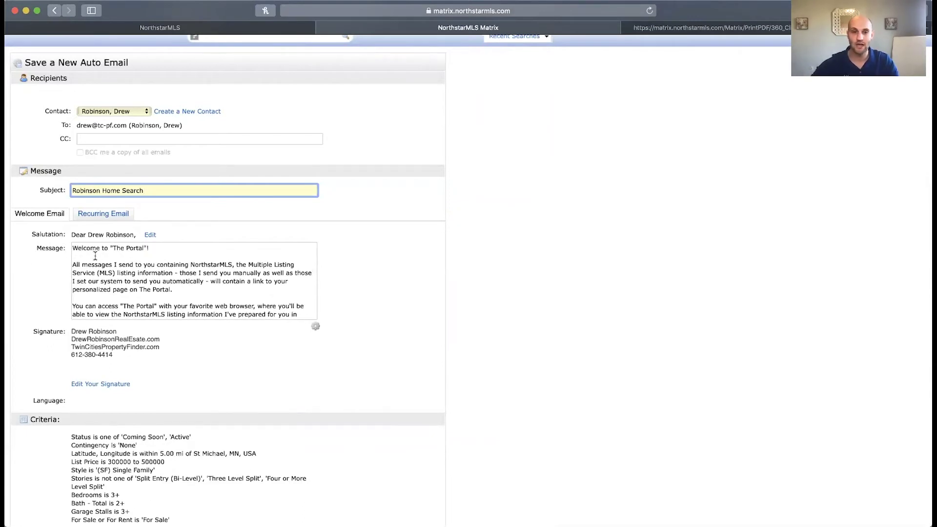
pyautogui.moveTo(73, 248); pyautogui.dragTo(254, 295)
pyautogui.scroll(-2, 238, 292)
pyautogui.scroll(5, 176, 254)
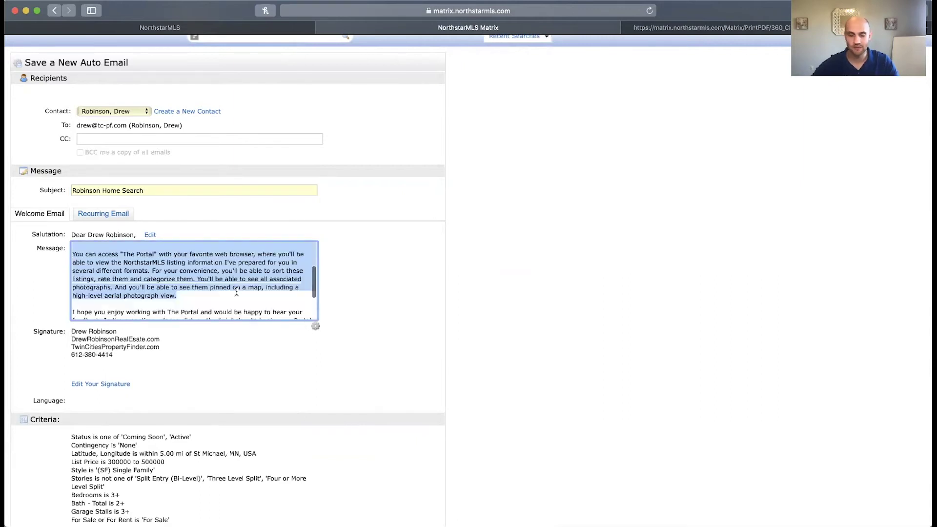
pyautogui.click(190, 249)
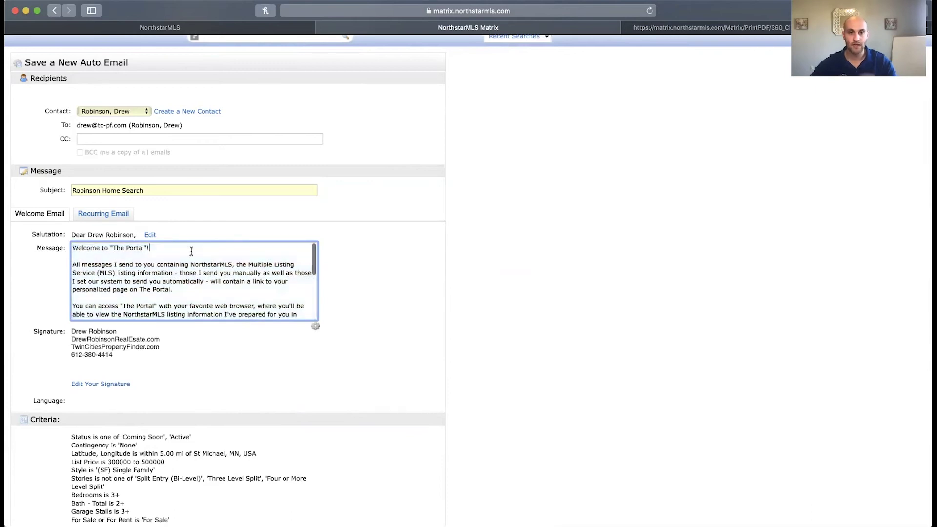
pyautogui.press('Return')
pyautogui.press('Return')
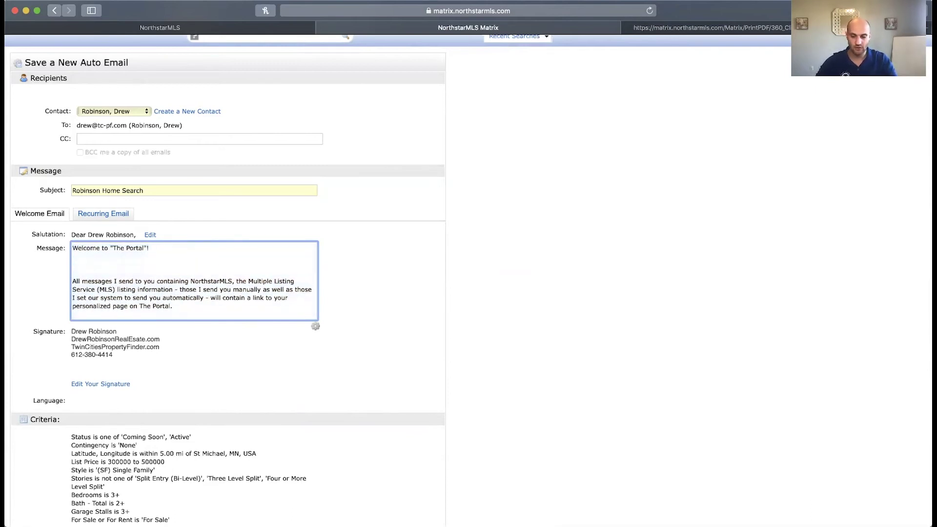
pyautogui.press('Return')
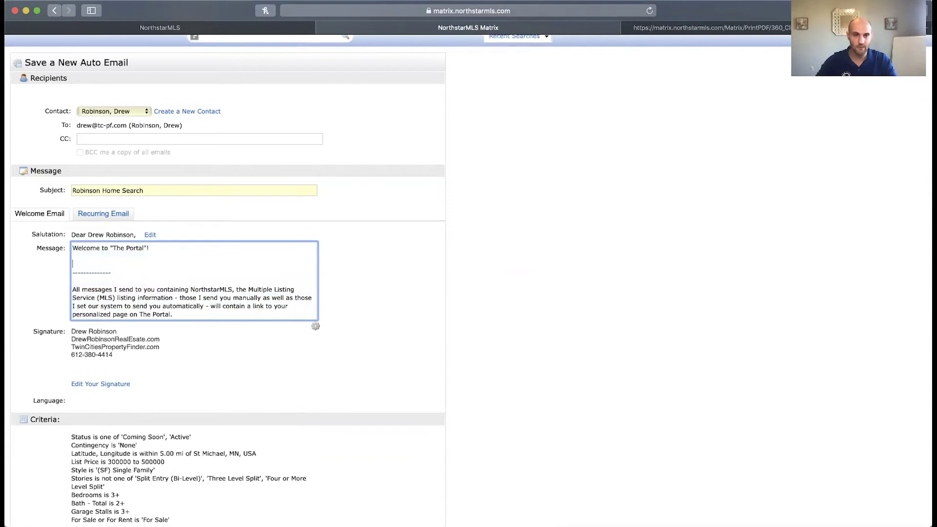
pyautogui.press('Return')
# Type the client greeting and a sentence about meeting the couple and helping them buy a home.
pyautogui.write('Hey Drew,')
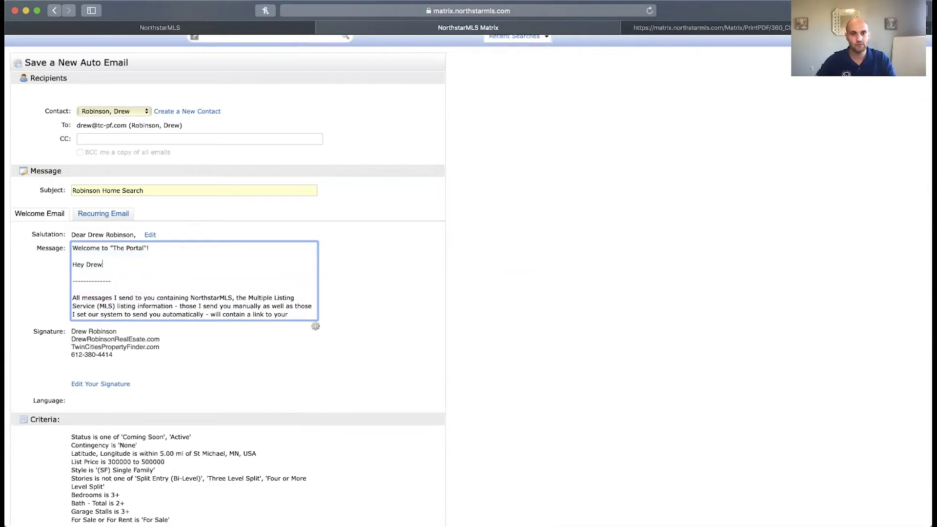
pyautogui.press('Return')
pyautogui.press('Return')
pyautogui.write('I t')
pyautogui.press('BackSpace')
pyautogui.press('BackSpace')
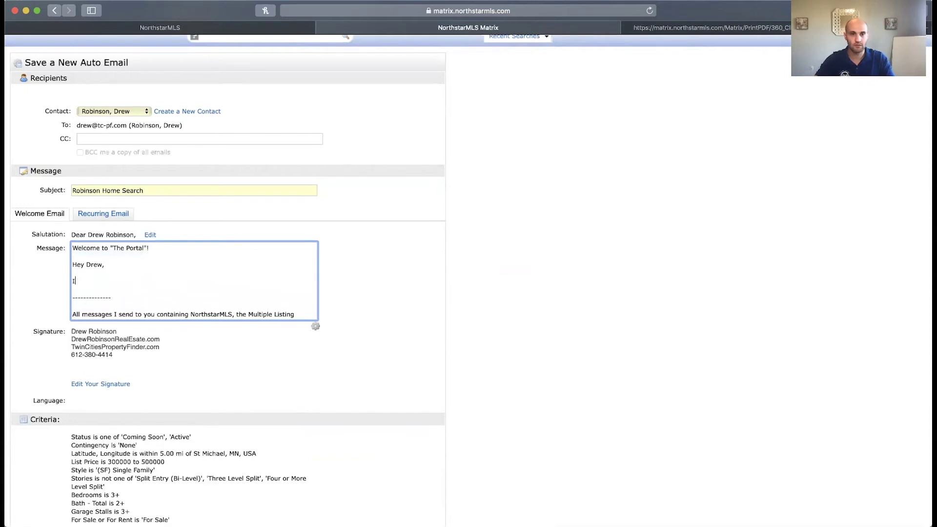
pyautogui.write('t was so great to m')
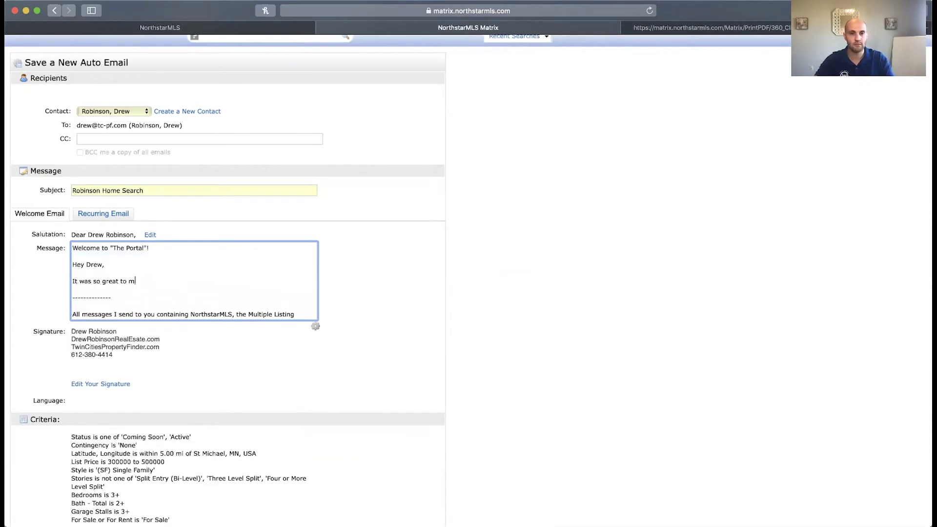
pyautogui.write('eet you and your wife, Lexi today')
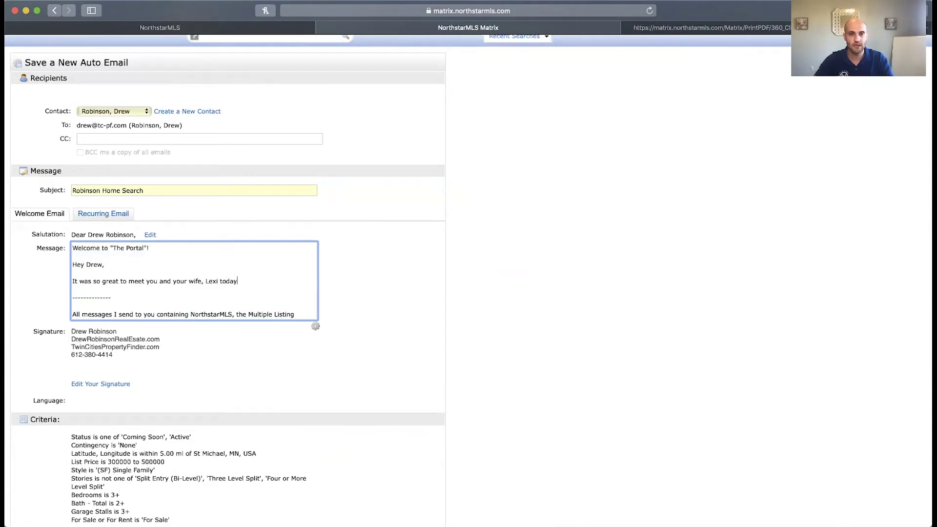
pyautogui.press('BackSpace')
pyautogui.press('BackSpace')
pyautogui.press('BackSpace')
pyautogui.press('BackSpace')
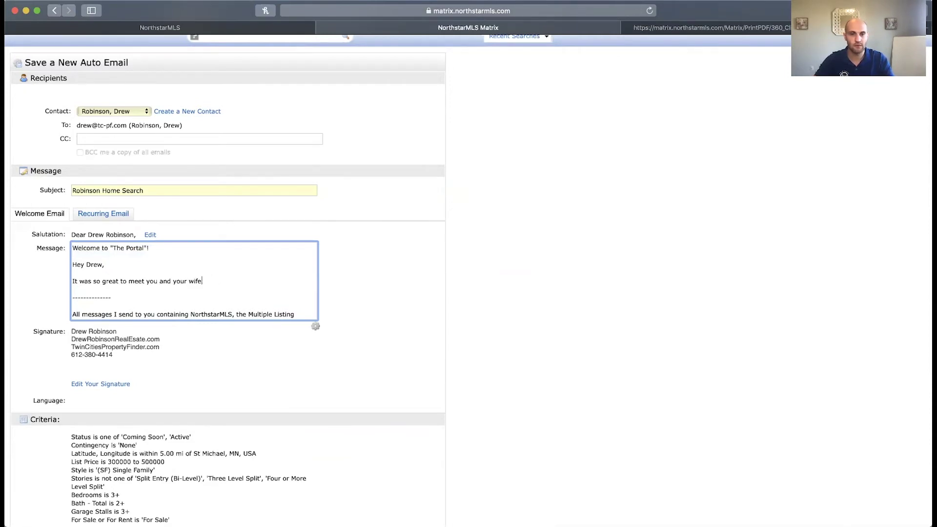
pyautogui.write(', Lexi today, ')
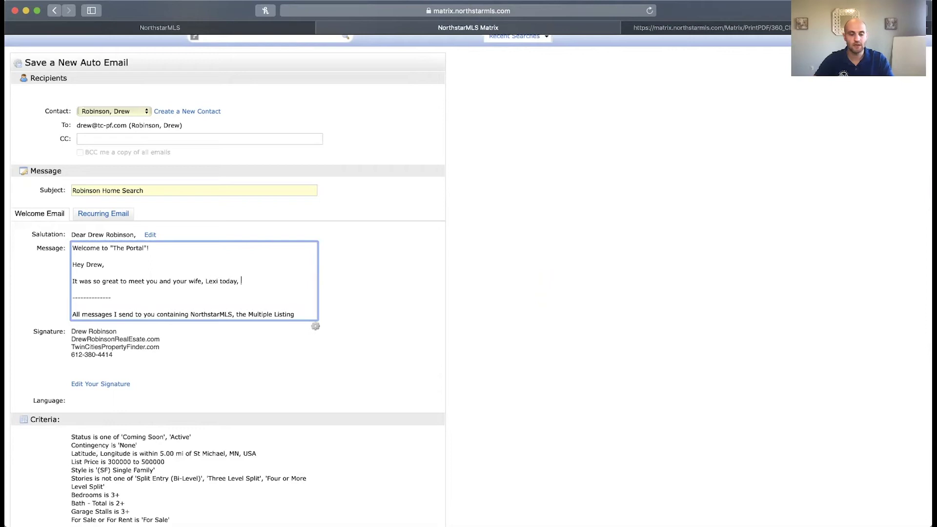
pyautogui.write('so excited to help in the home buying process.')
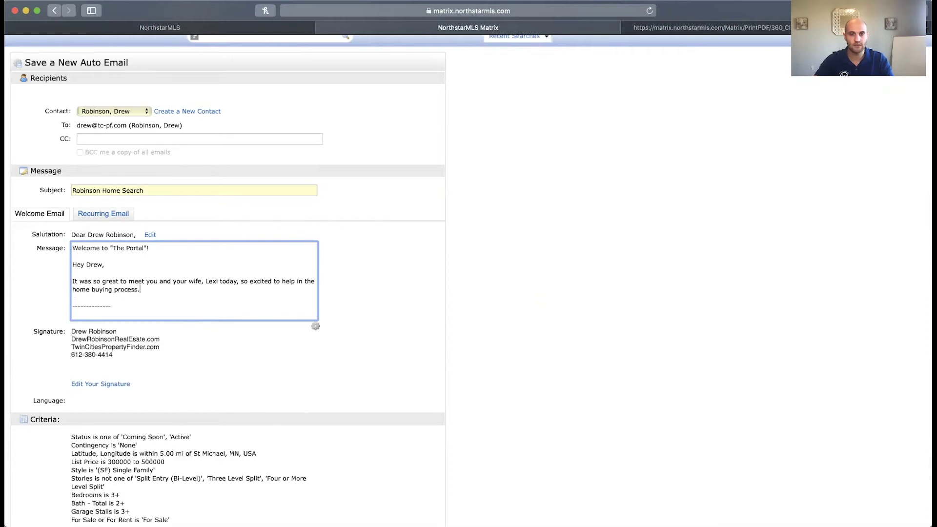
pyautogui.write(" I've set-up")
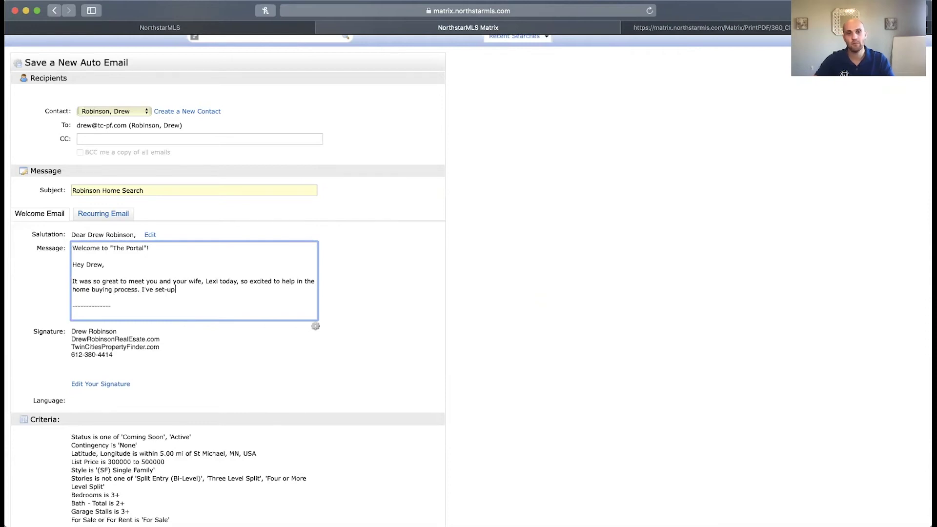
pyautogui.write(' an auto-')
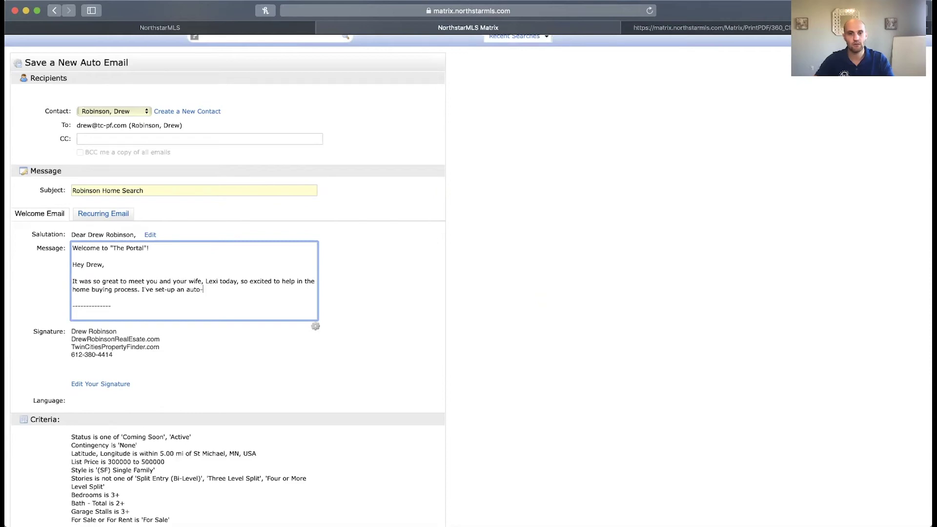
pyautogui.write('e-mail for')
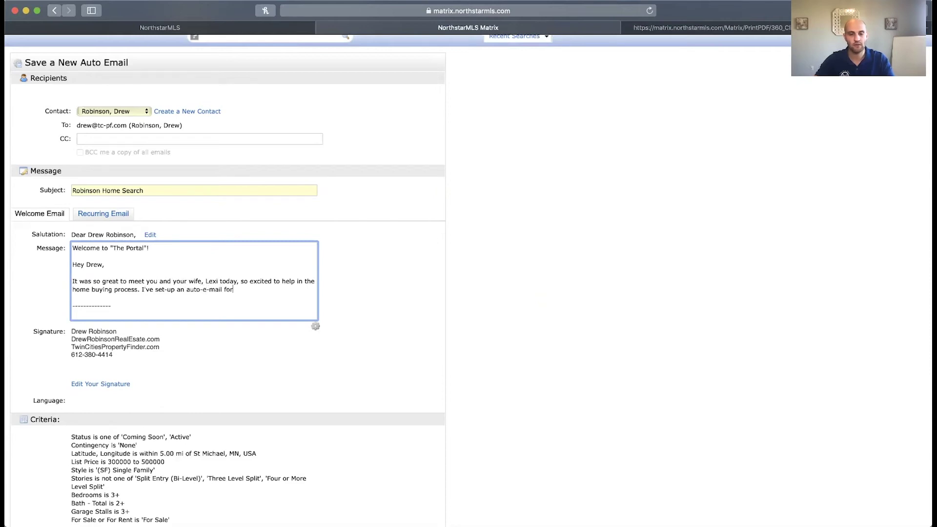
pyautogui.write(' you that will sh')
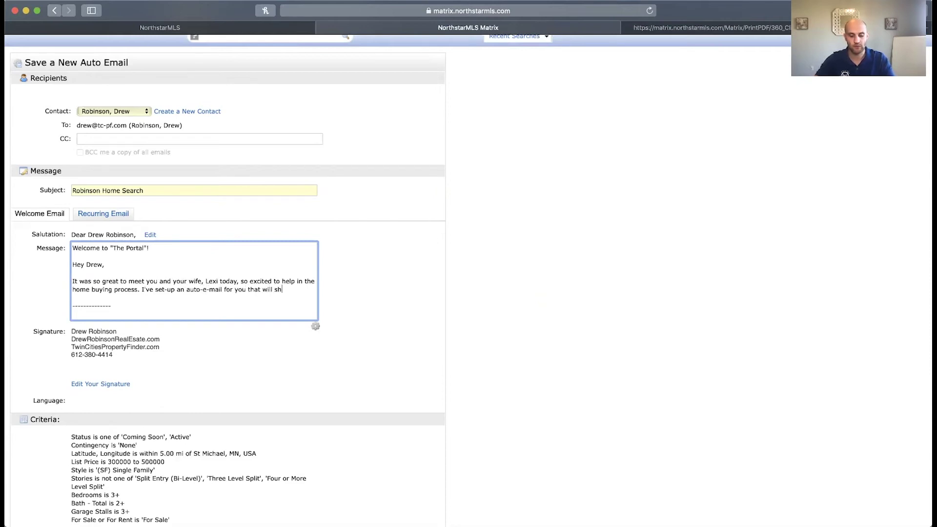
pyautogui.write('ow you avia')
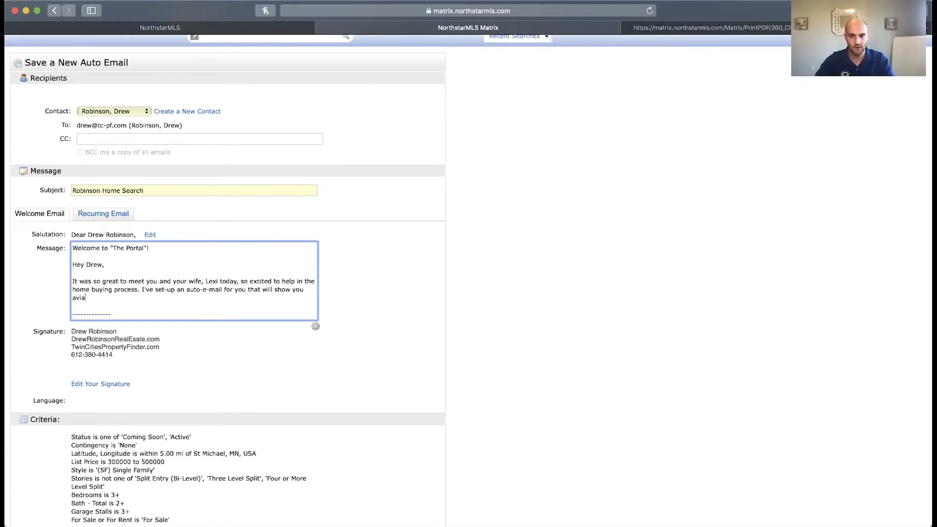
pyautogui.write('lble propertio')
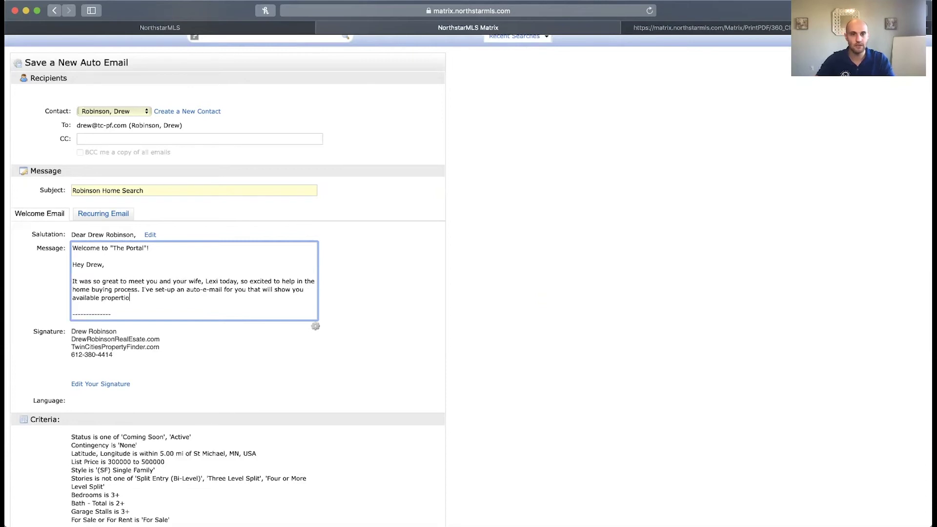
# Write about the auto-email, logging in and asking questions, and correct the spelling to 'neighborhood'.
pyautogui.press('BackSpace')
pyautogui.write('es based on you')
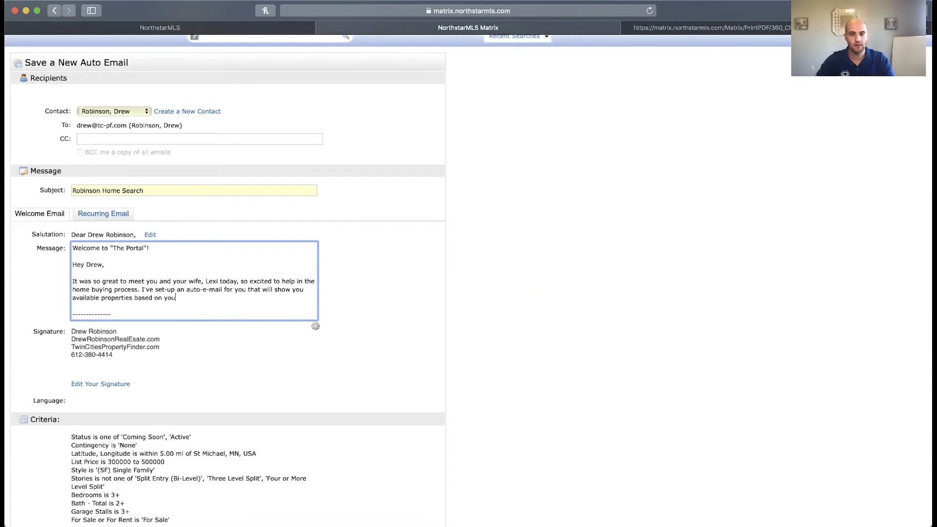
pyautogui.write('r criteria. Ma')
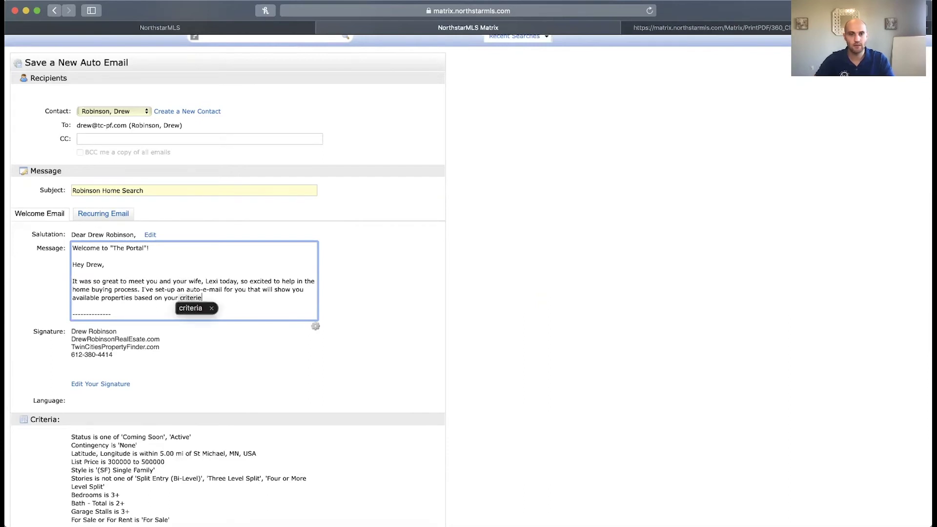
pyautogui.write('ke sure to ')
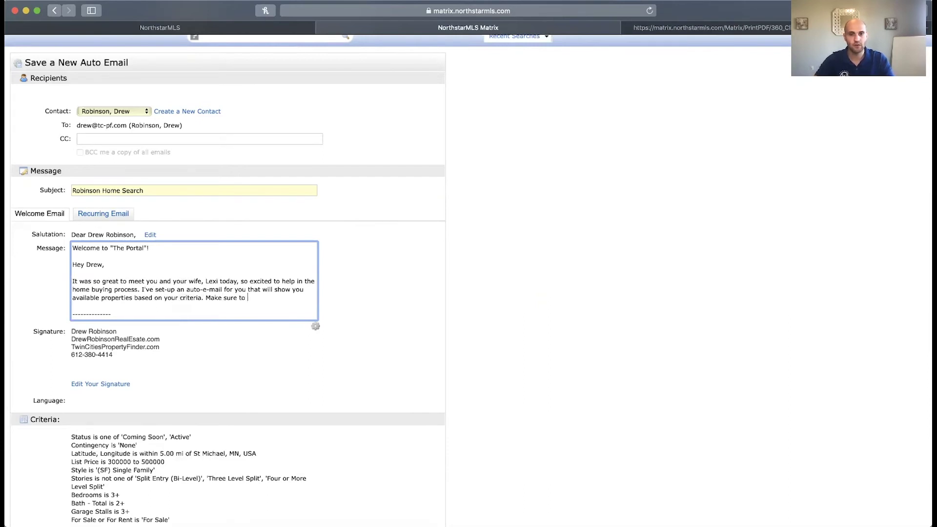
pyautogui.write('login and if you have any questions,')
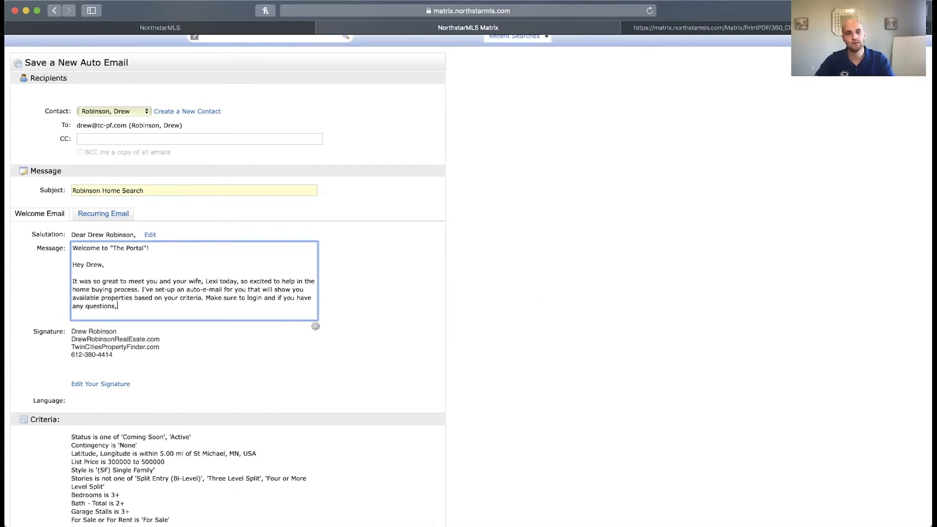
pyautogui.write(" don't hesitate to")
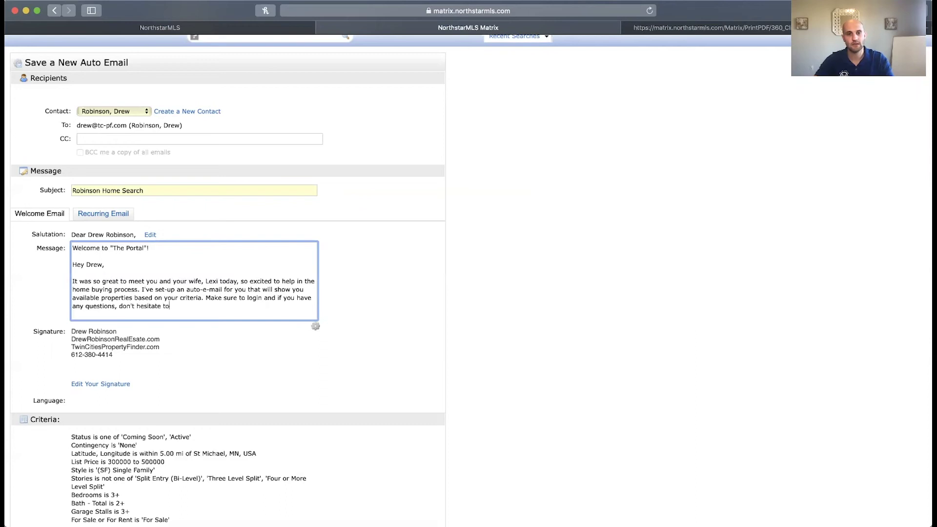
pyautogui.write(' ask, also check ou')
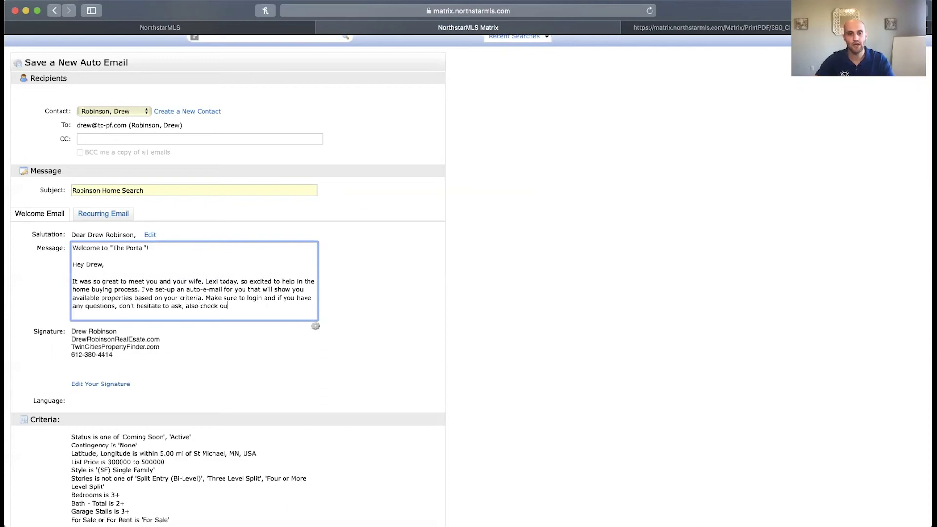
pyautogui.write('t the home in ')
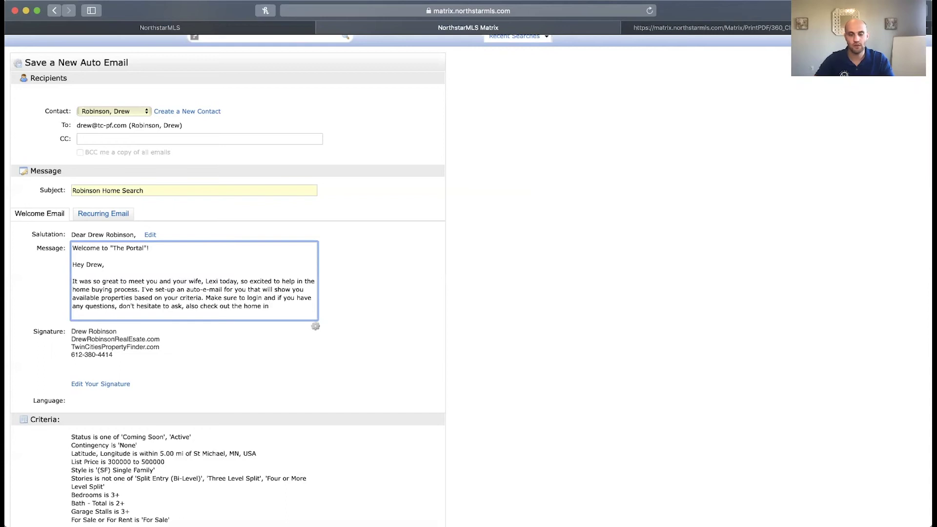
pyautogui.write('the lakes neig')
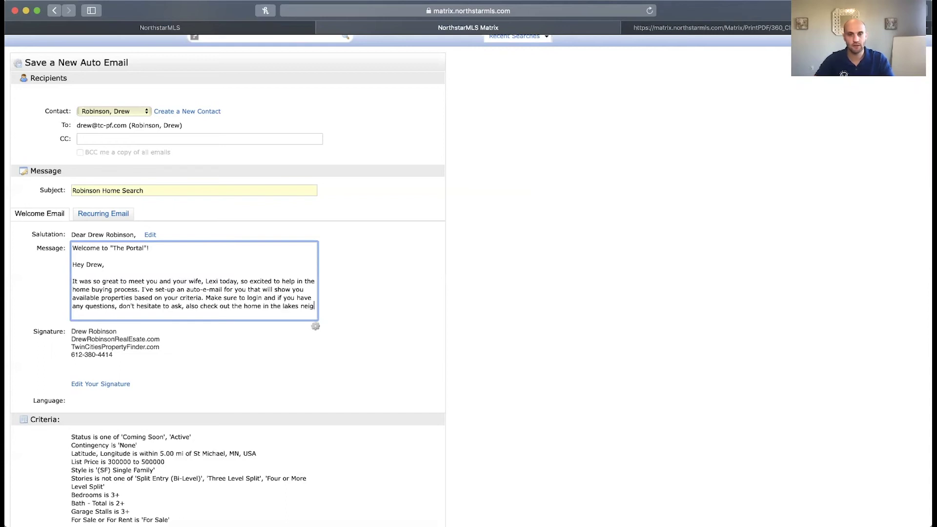
pyautogui.write('htboro')
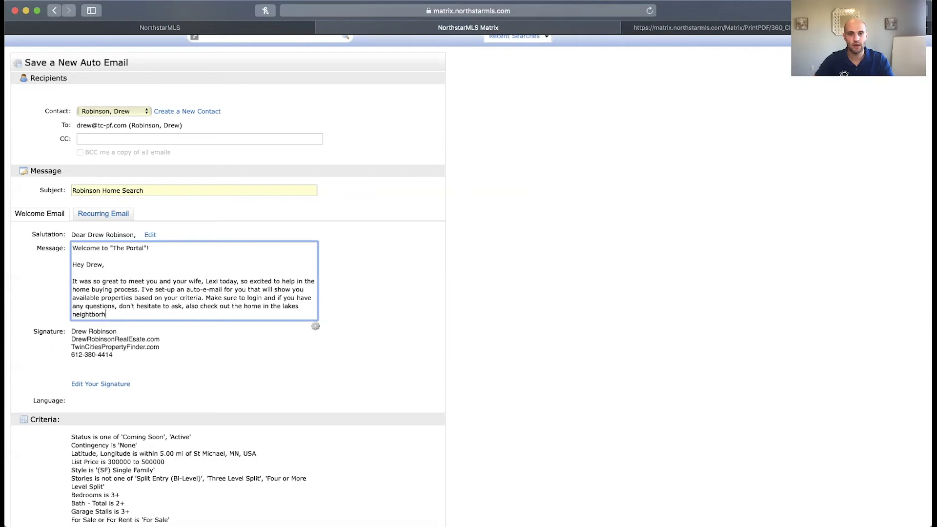
pyautogui.write('ood, the ad')
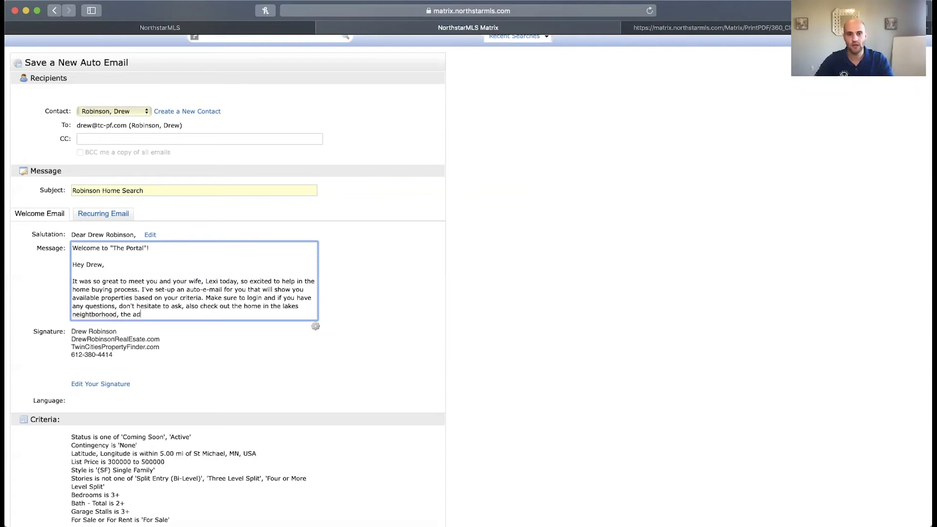
pyautogui.write('dress')
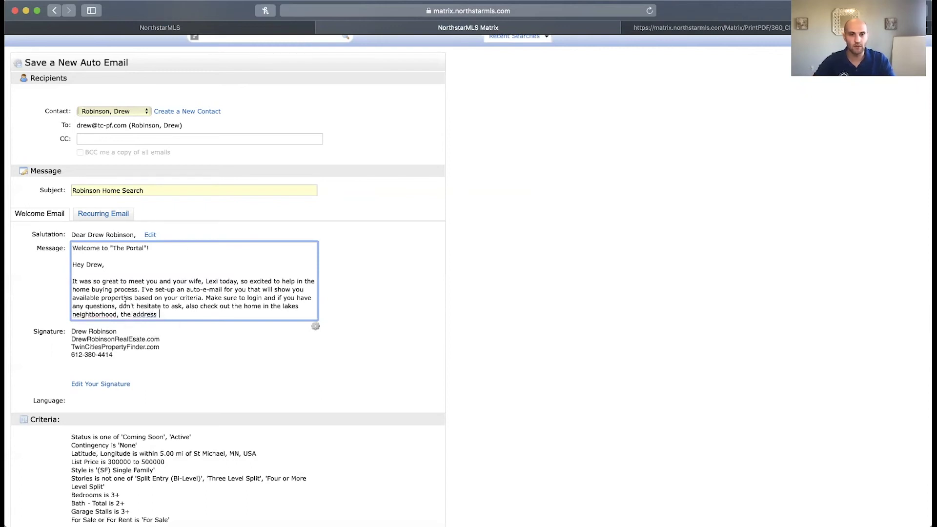
pyautogui.rightClick(105, 313)
pyautogui.click(125, 314)
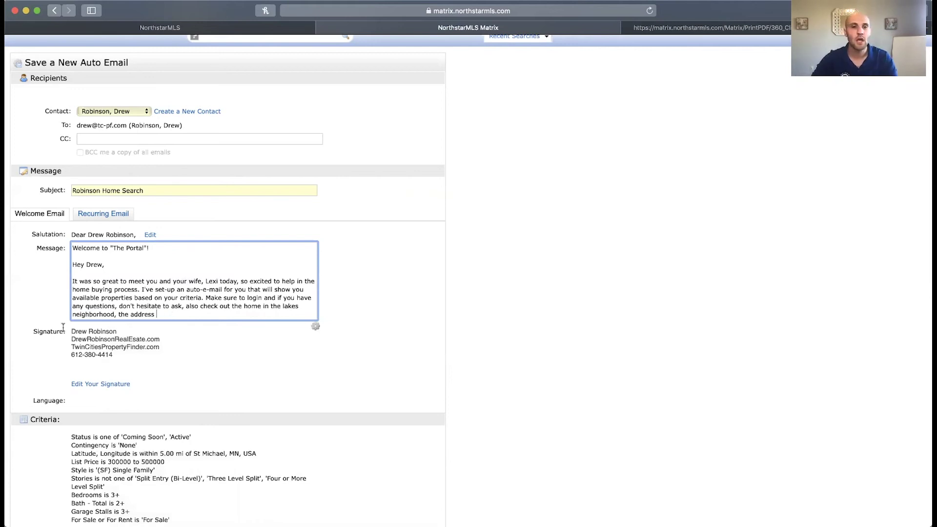
# Delete the trailing lakes-neighborhood clause so the paragraph ends with 'ask.'.
pyautogui.moveTo(156, 315)
pyautogui.mouseDown()
pyautogui.moveTo(68, 316)
pyautogui.moveTo(156, 315)
pyautogui.mouseUp()
pyautogui.keyDown('shift'); pyautogui.click(185, 306); pyautogui.keyUp('shift')
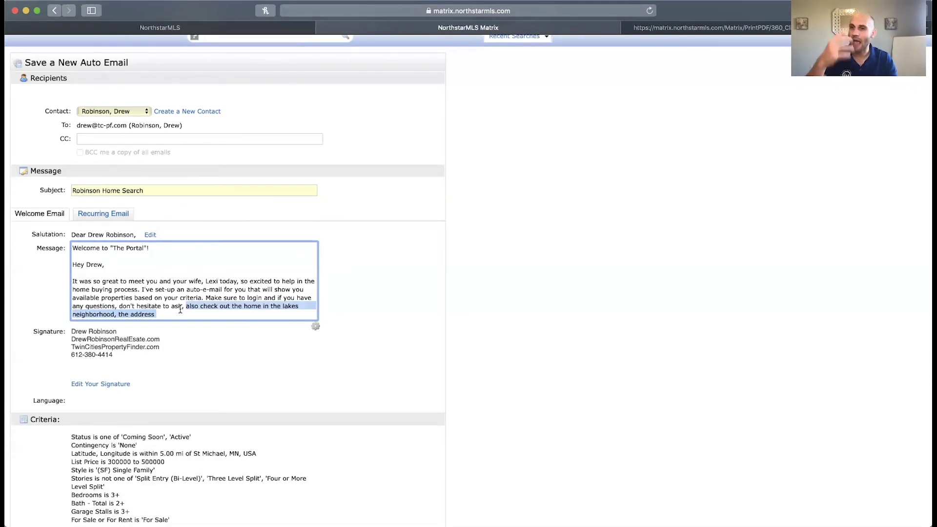
pyautogui.press('BackSpace')
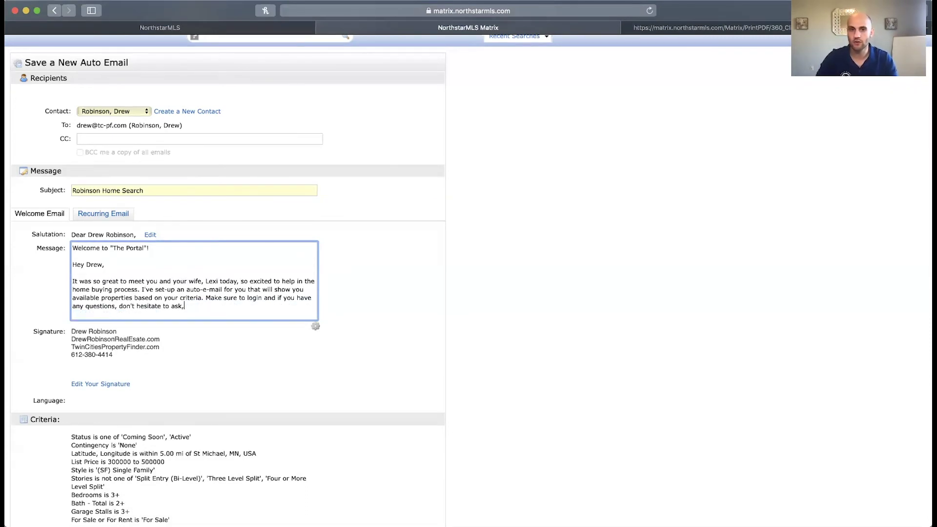
pyautogui.write('.')
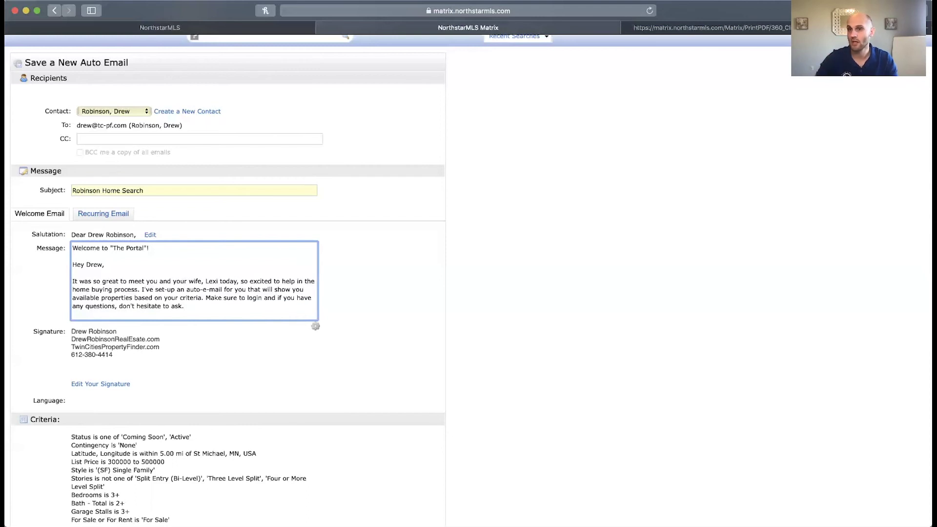
# Switch to the Recurring Email message and select all of its default text.
pyautogui.scroll(-5, 194, 282)
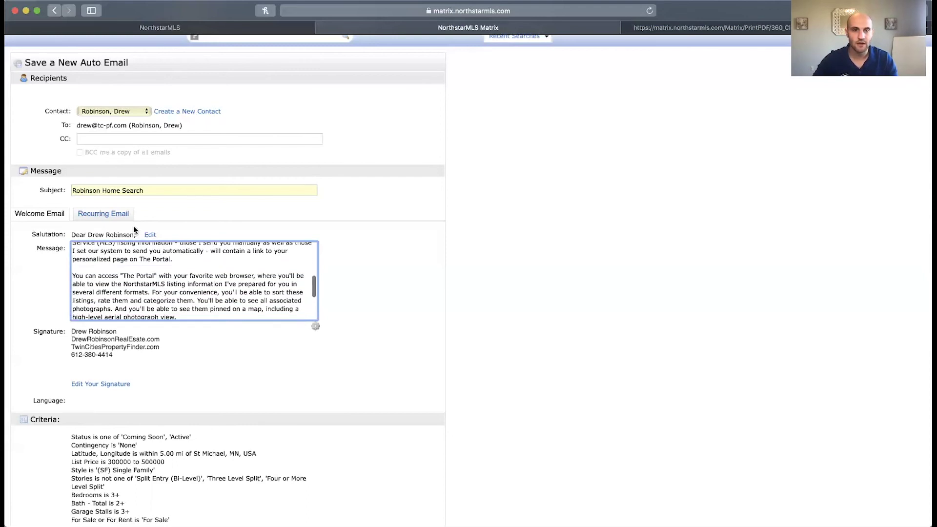
pyautogui.click(117, 216)
pyautogui.click(269, 248)
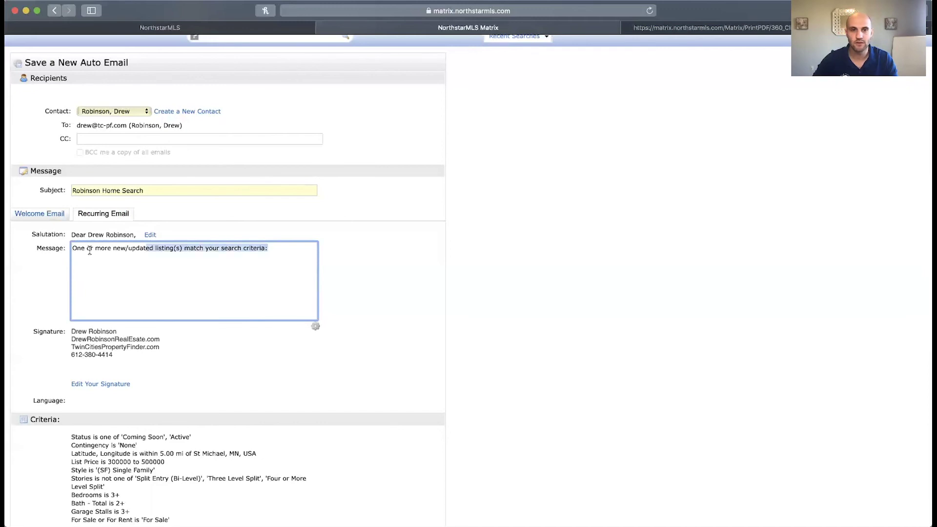
pyautogui.press('super+a')
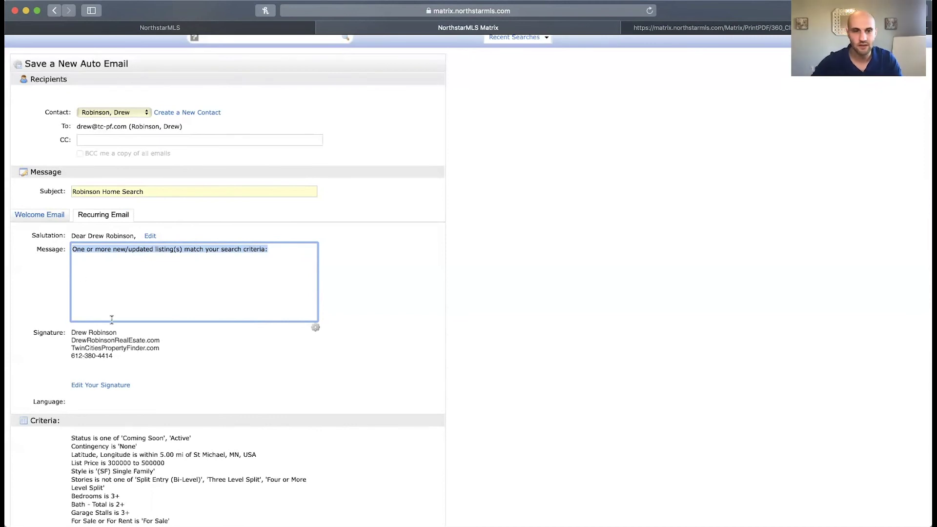
# Add All PM alongside All AM in the Daily schedule and save the auto email.
pyautogui.scroll(-3, 111, 323)
pyautogui.scroll(-3, 112, 320)
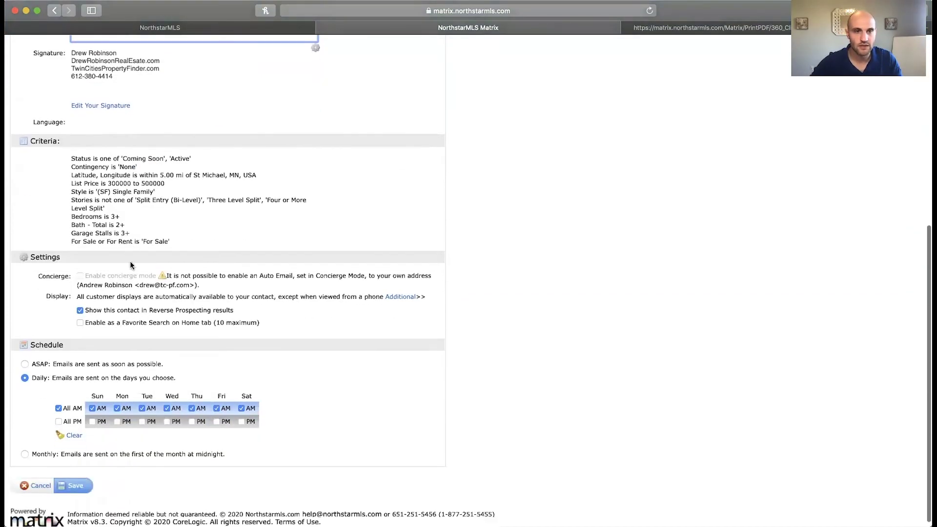
pyautogui.click(59, 415)
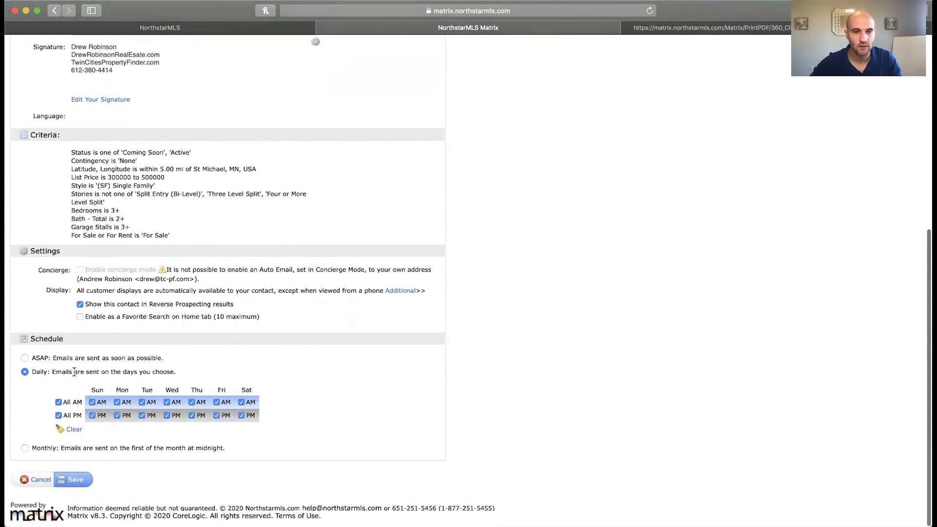
pyautogui.click(74, 480)
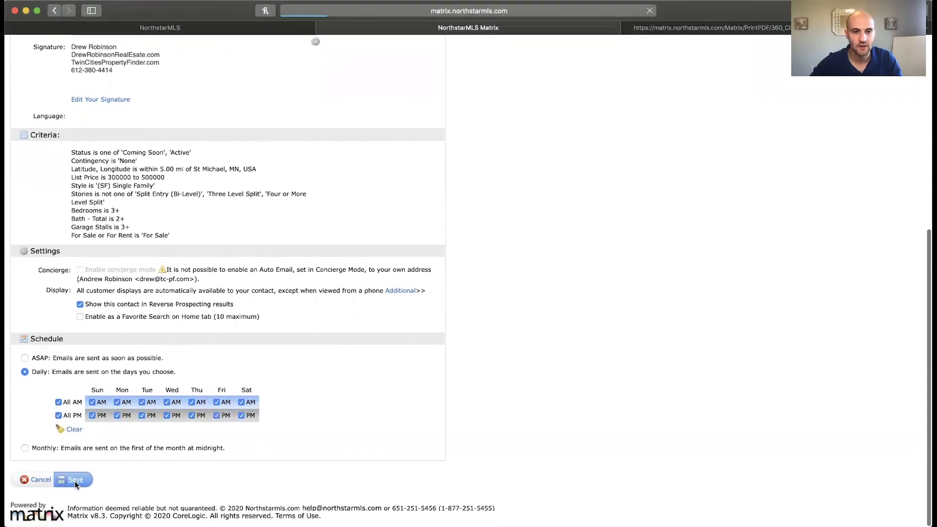